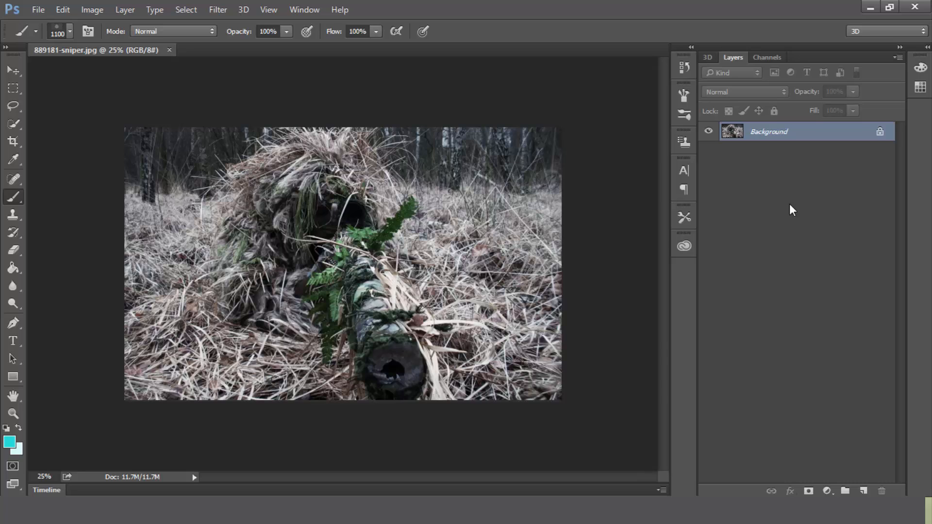
Step: Duplicate the Background layer and apply a High Pass filter with a radius of 8.0 pixels to the copy
key("ctrl+j")
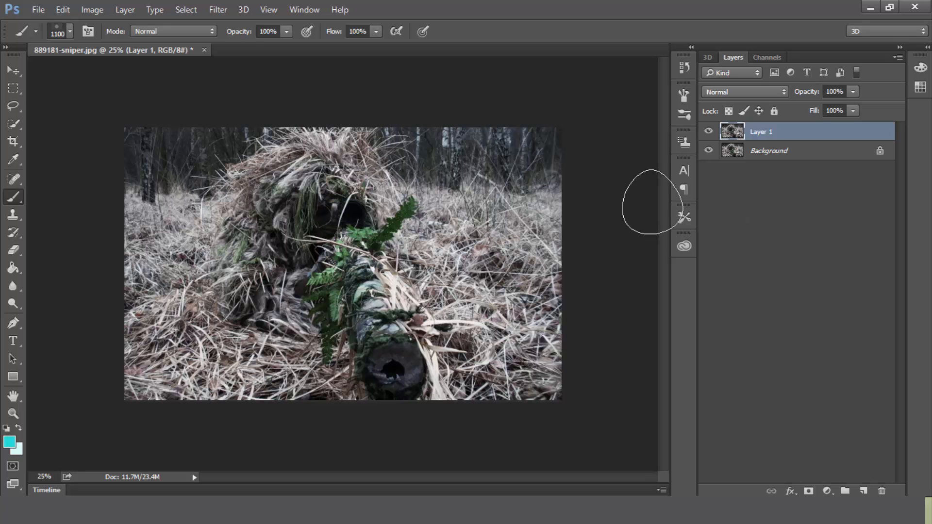
left_click(219, 9)
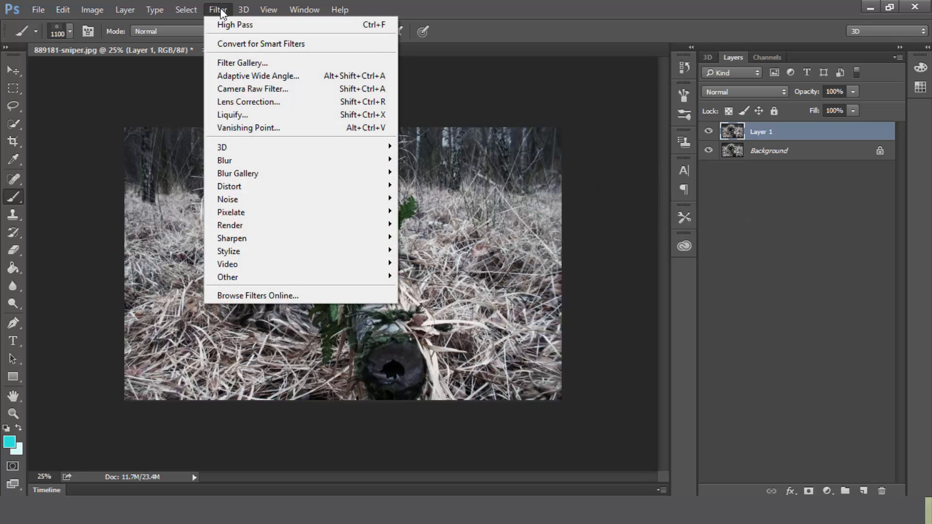
mouse_move(374, 275)
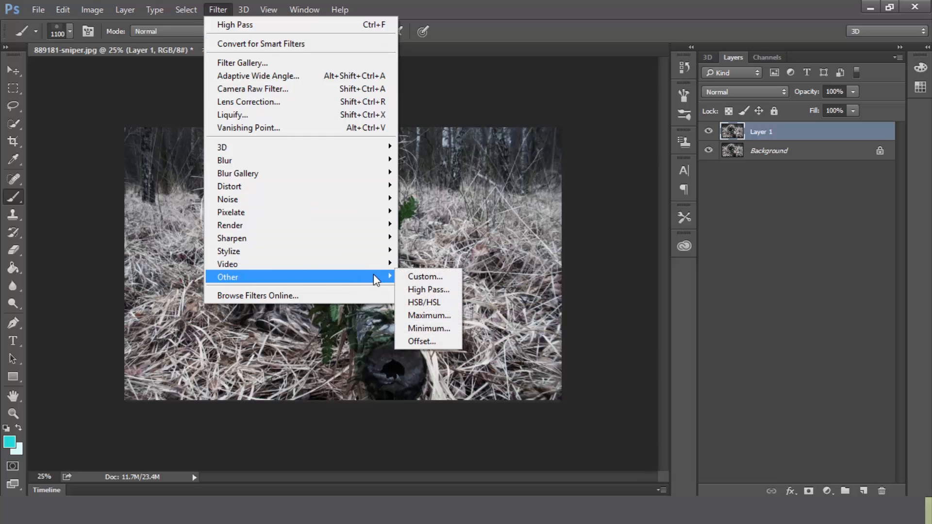
left_click(413, 286)
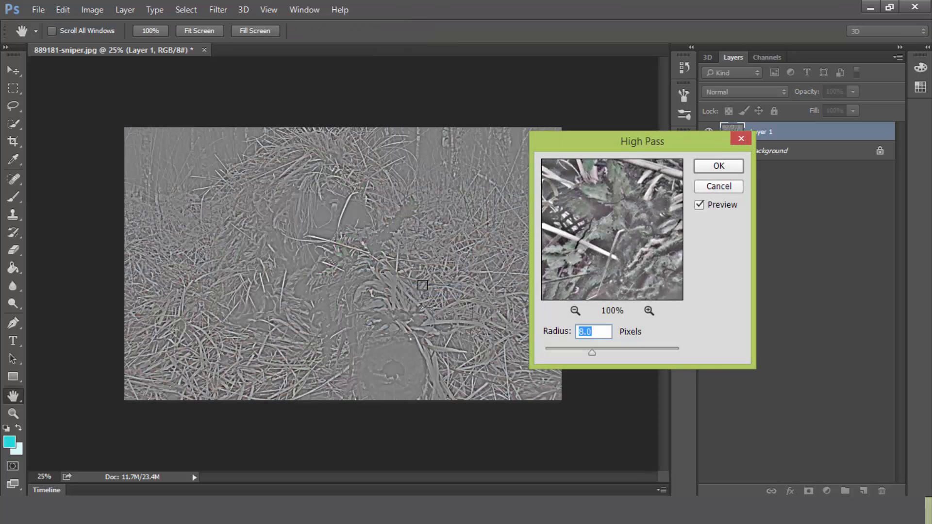
left_click_drag(580, 135, 638, 131)
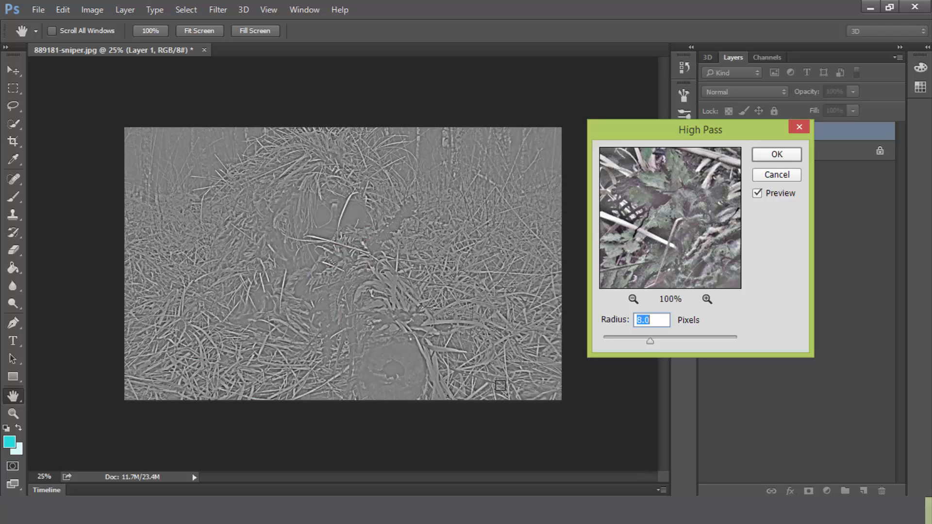
left_click(665, 322)
left_click(776, 154)
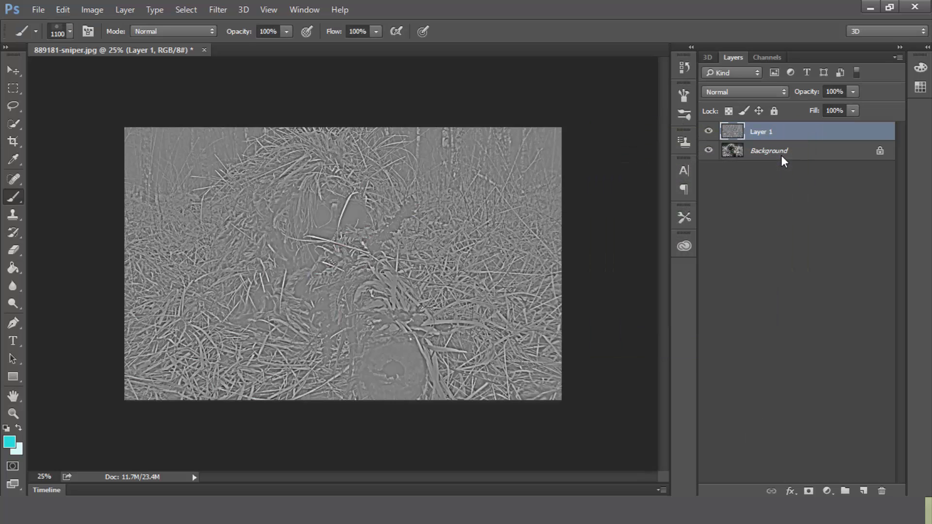
Step: Set the blend mode of the high-pass layer to Overlay
left_click(738, 95)
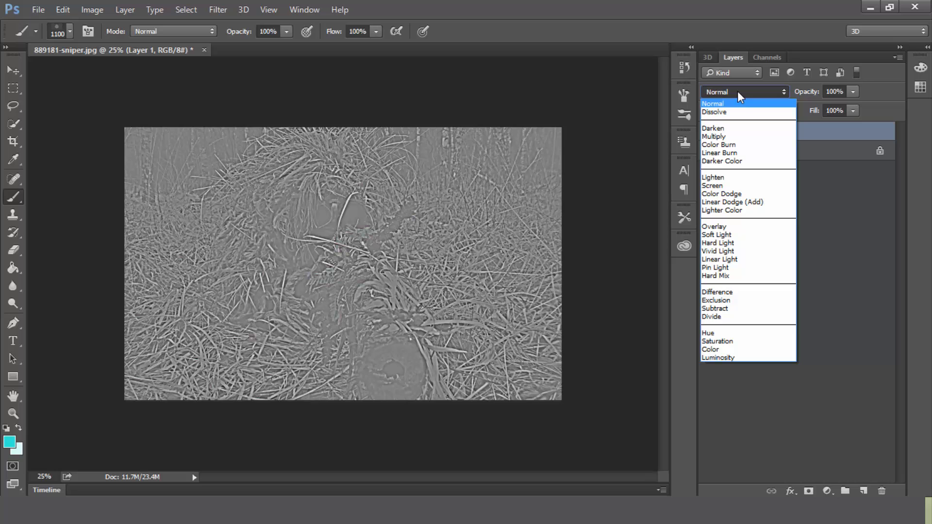
left_click(732, 229)
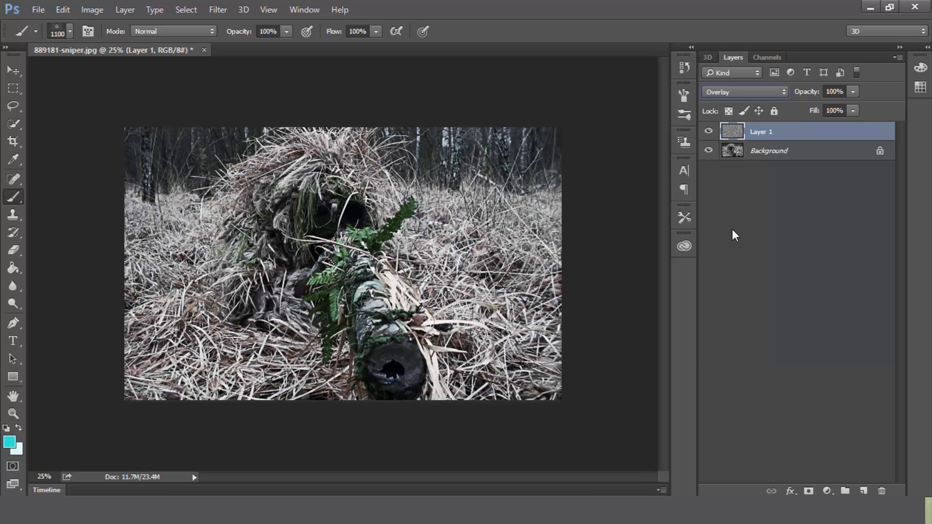
Step: Compare the photo with and without the high-pass sharpening by switching Layer 1's visibility off and on
left_click(709, 132)
left_click(709, 133)
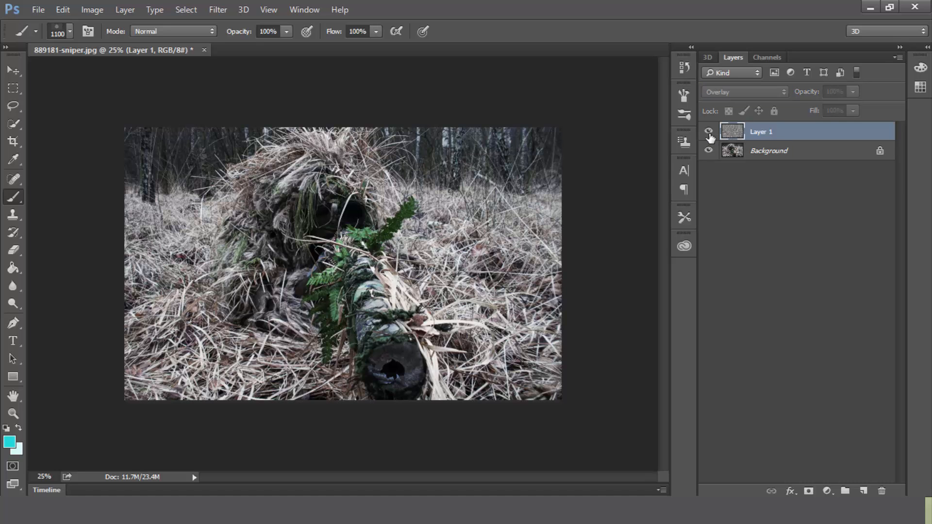
left_click(709, 134)
left_click(710, 134)
left_click(709, 134)
left_click(709, 134)
left_click(710, 134)
left_click(709, 134)
left_click(709, 133)
left_click(709, 134)
left_click(709, 134)
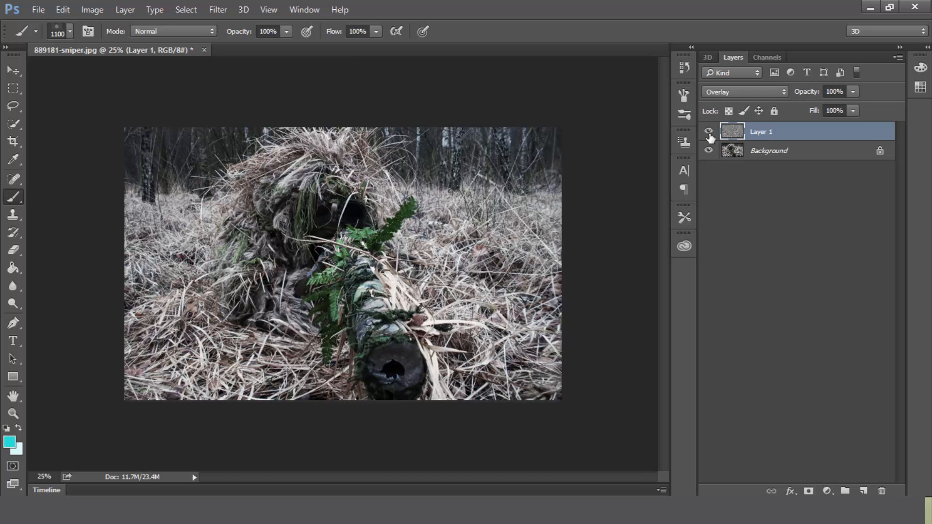
left_click(710, 136)
left_click(710, 136)
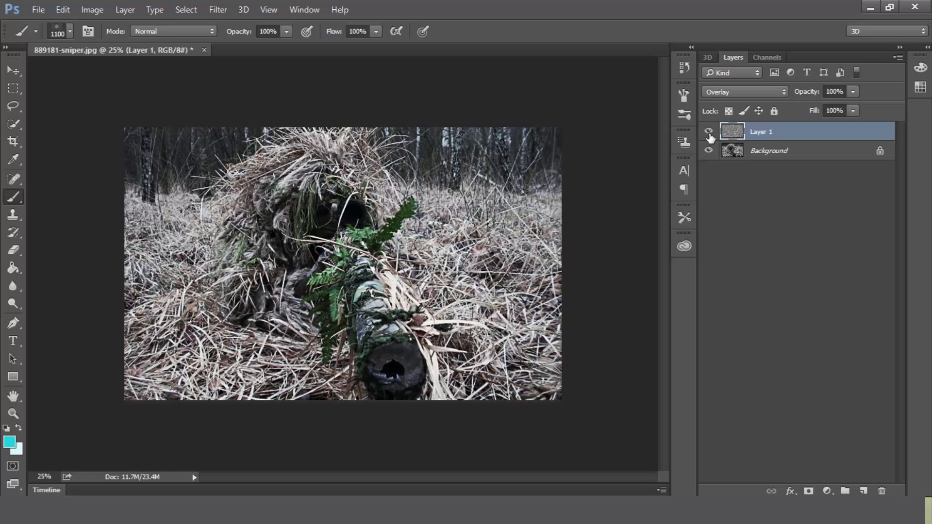
left_click(805, 94)
left_click_drag(805, 97, 794, 96)
Step: Duplicate the Background layer again and restrict the copy's advanced blending to the R channel by disabling G and B
left_click(755, 152)
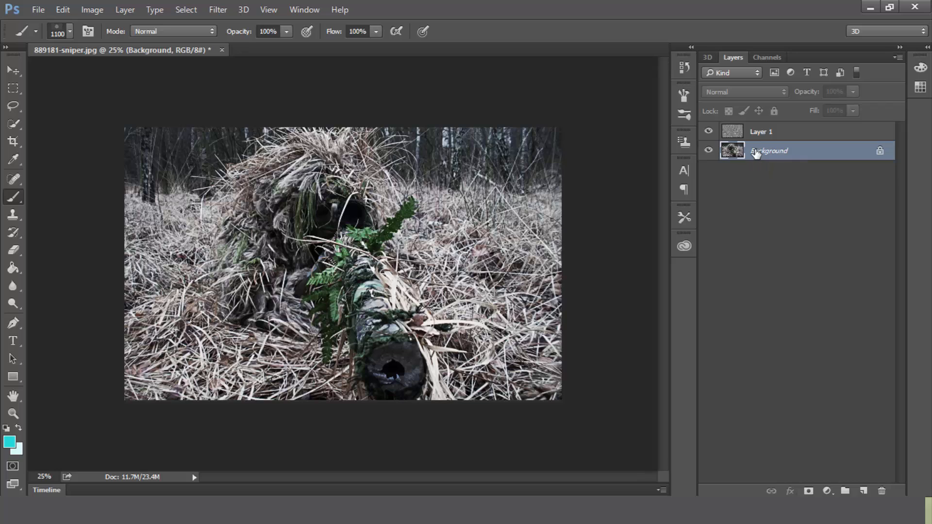
key("ctrl+j")
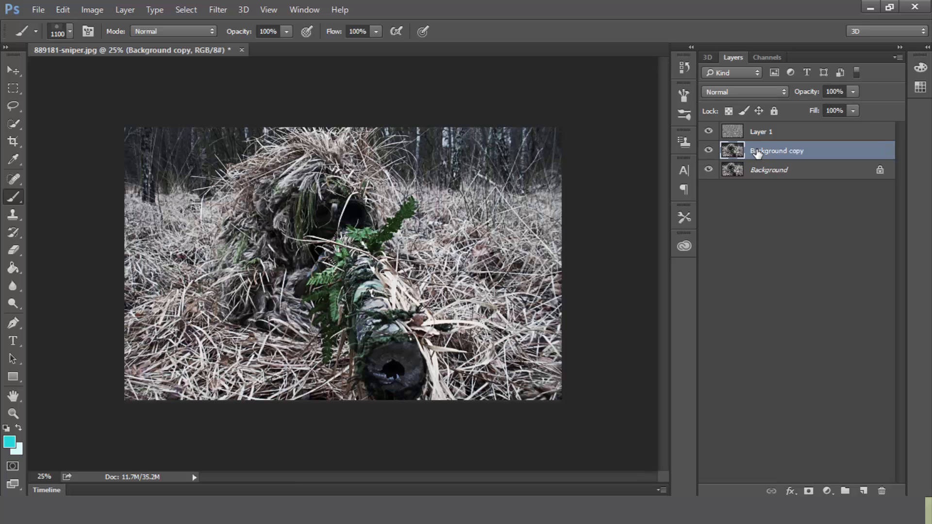
double_click(824, 152)
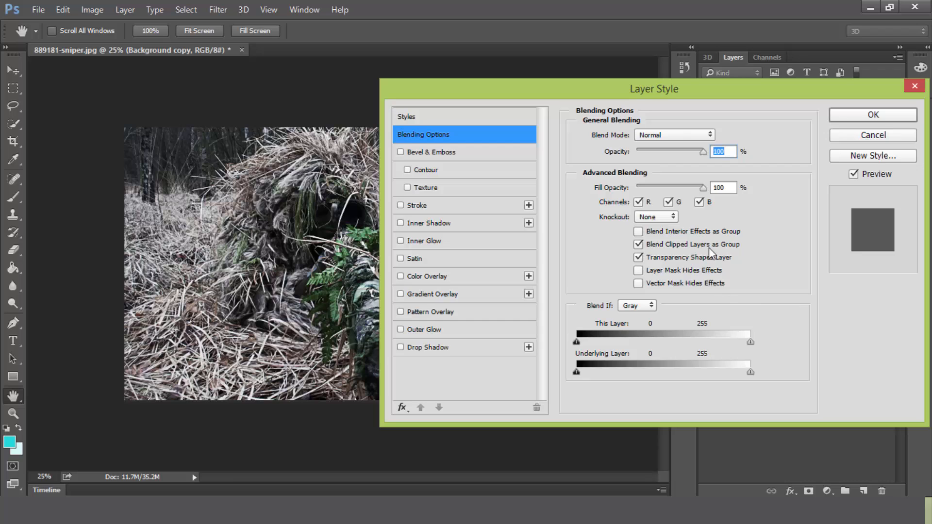
left_click(668, 202)
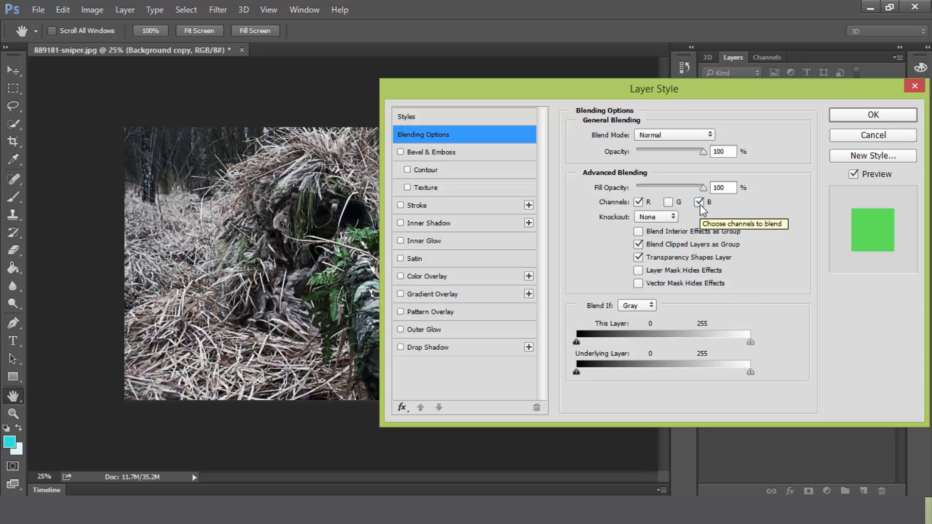
left_click(701, 206)
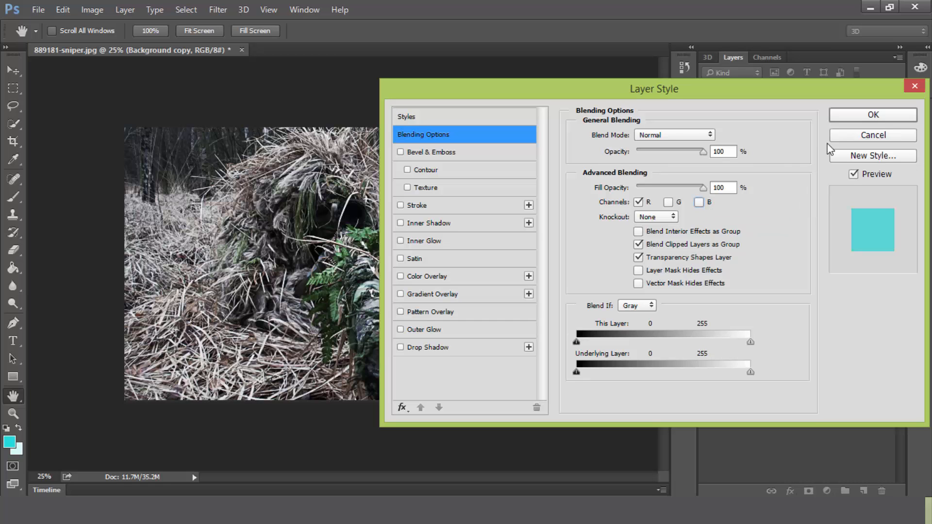
left_click(848, 117)
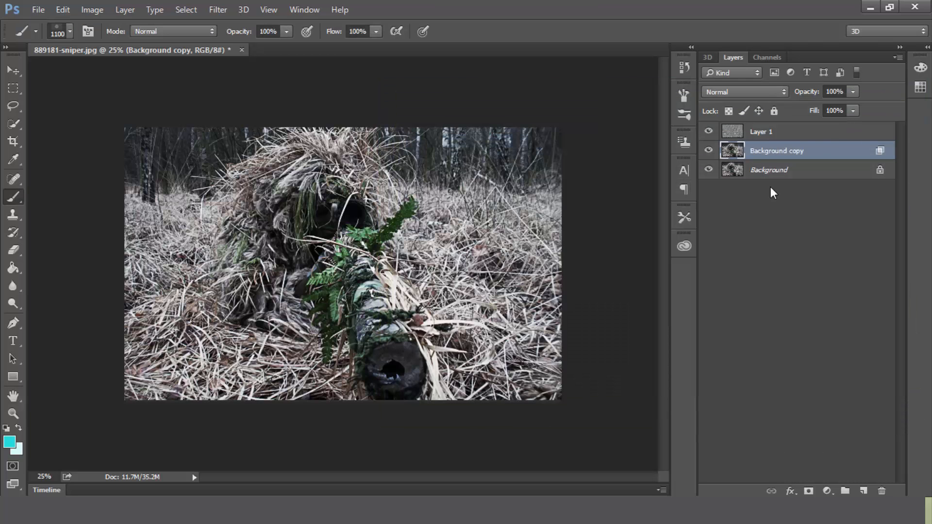
Step: Rename the Background copy layer as red and check it by temporarily hiding the Background layer
double_click(768, 151)
type("red")
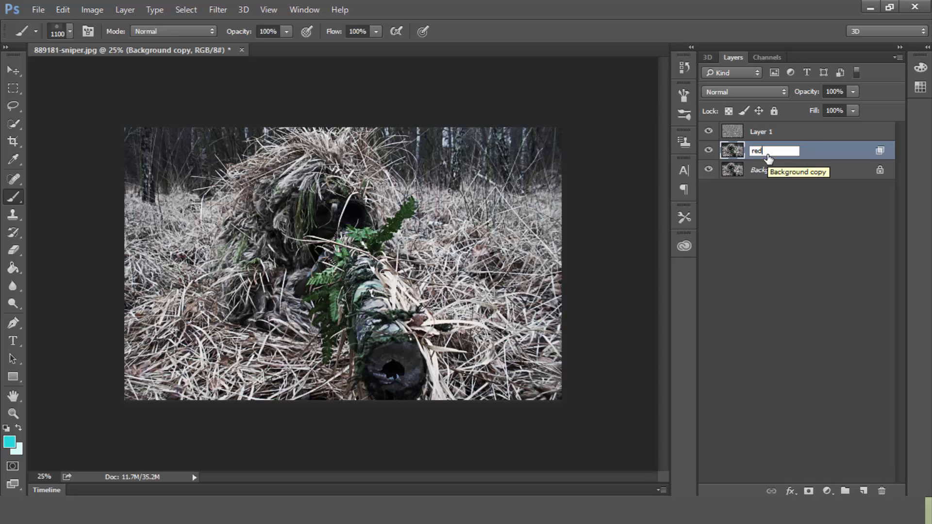
key("Return")
left_click(710, 169)
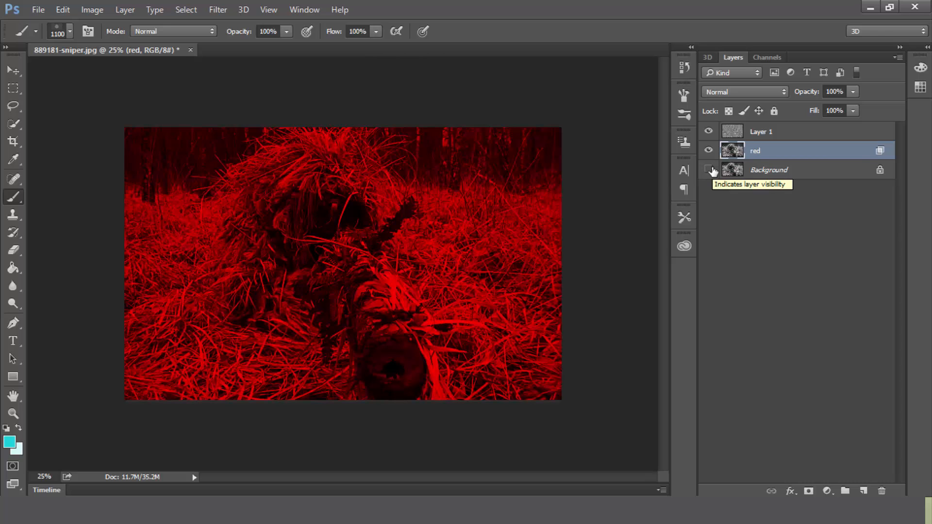
left_click(710, 170)
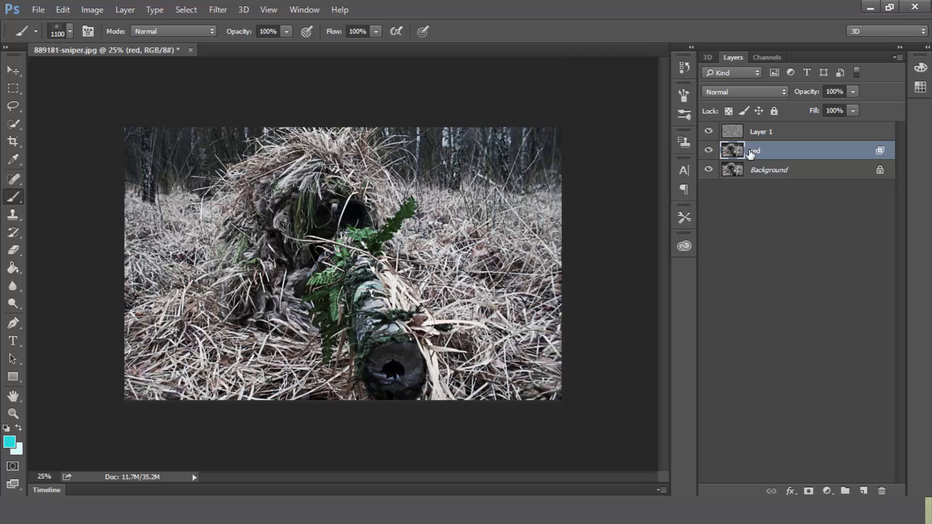
Step: Duplicate the red layer and hide both the original red layer and the Background
key("ctrl+j")
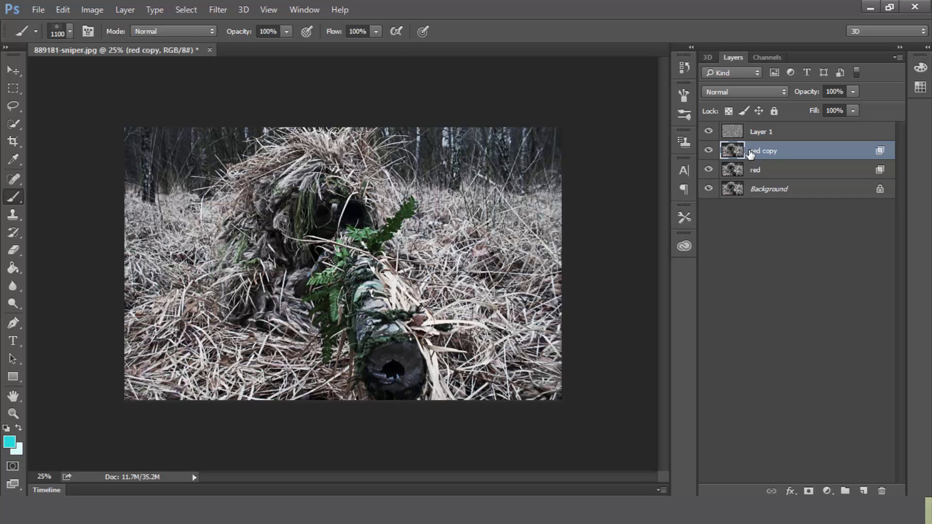
left_click(708, 170)
left_click(708, 189)
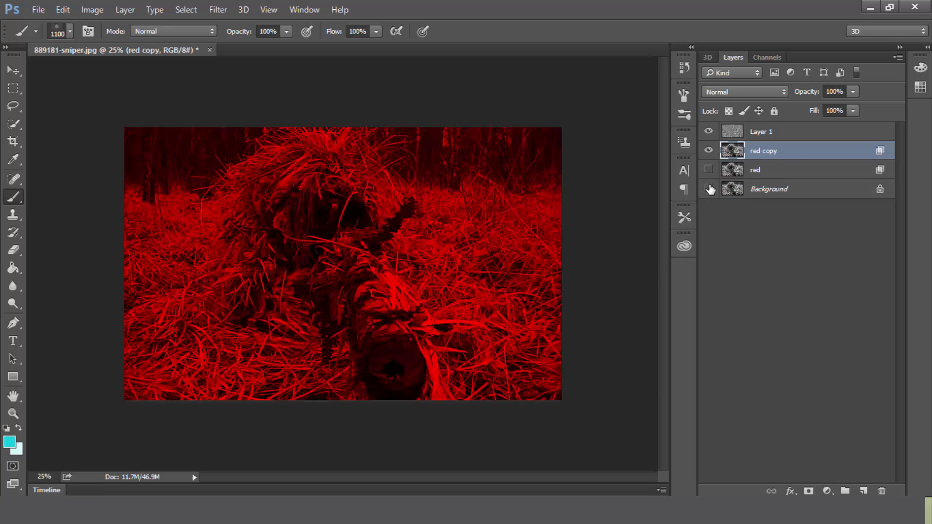
Step: Change the red copy's advanced blending channels to G and B only, with R disabled
double_click(825, 156)
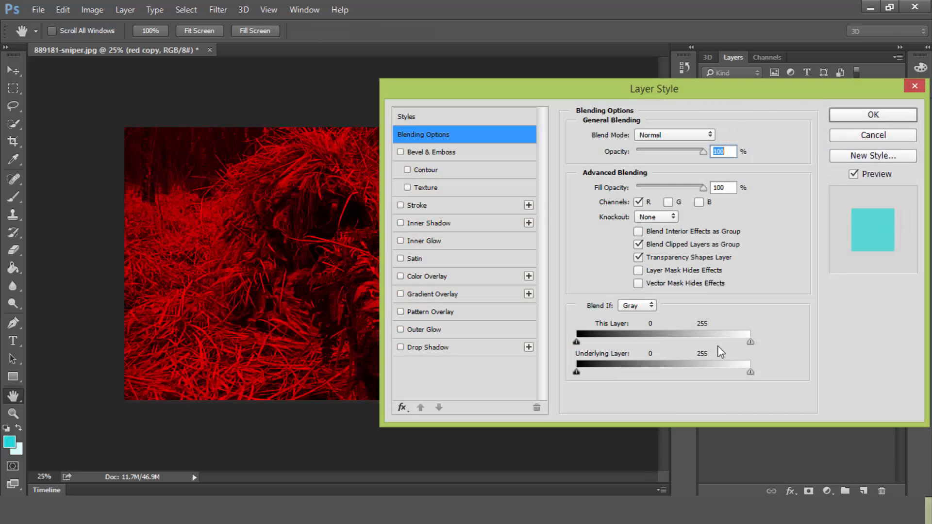
left_click(639, 202)
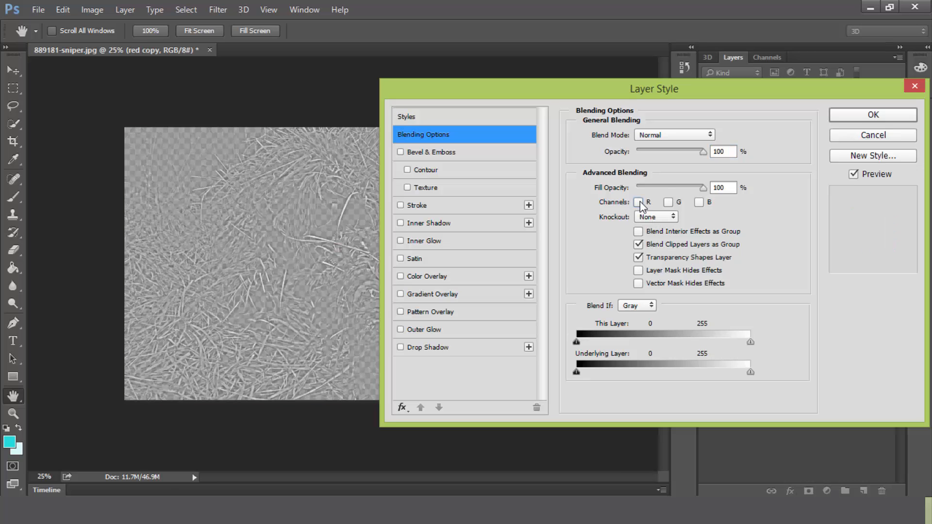
left_click(669, 202)
left_click(702, 203)
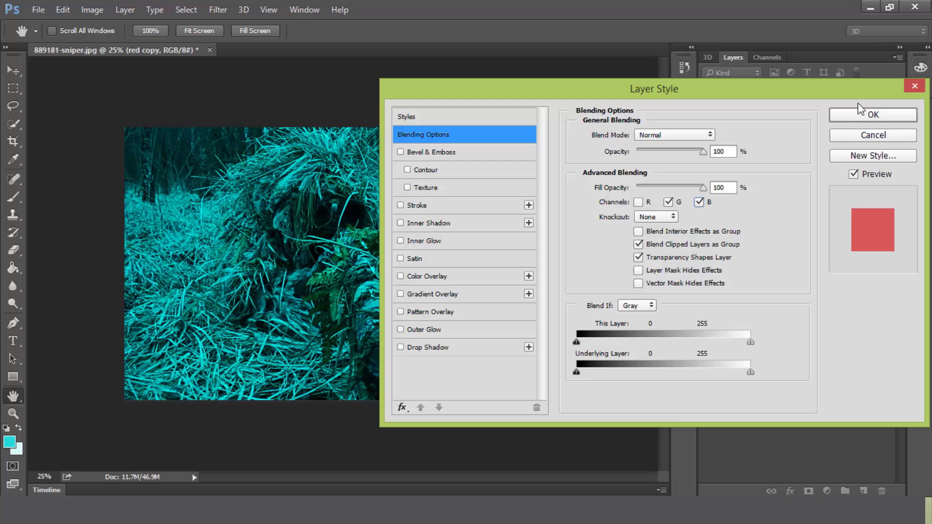
left_click(877, 114)
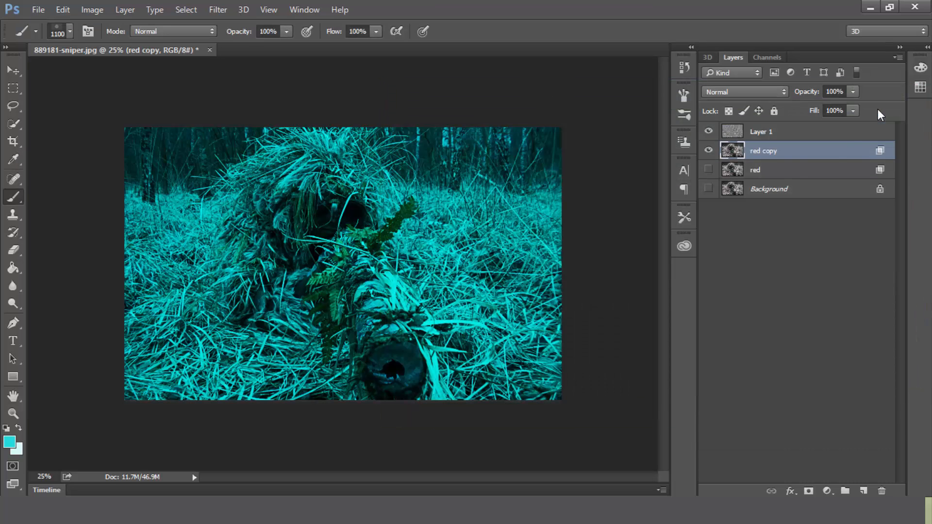
Step: Rename the red copy layer as cyan and make the red and Background layers visible again
double_click(774, 152)
type("cyan")
key("Return")
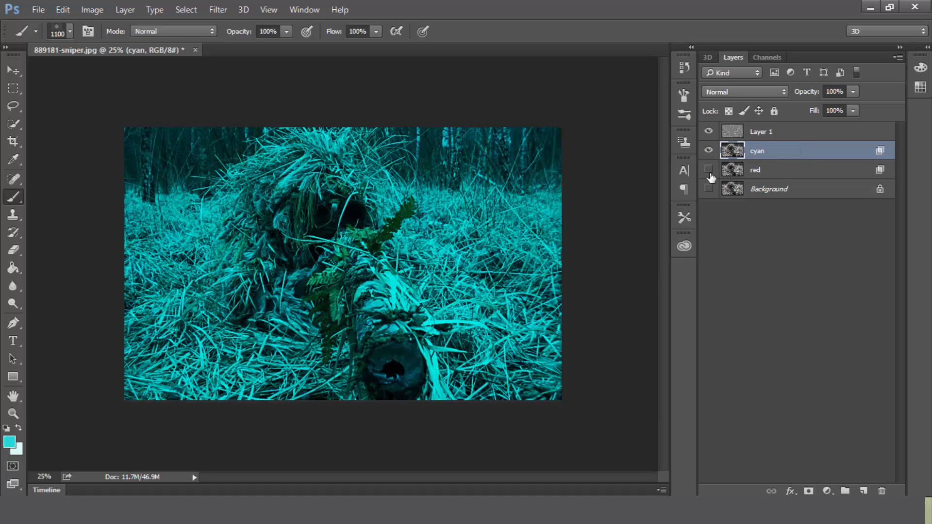
left_click(708, 170)
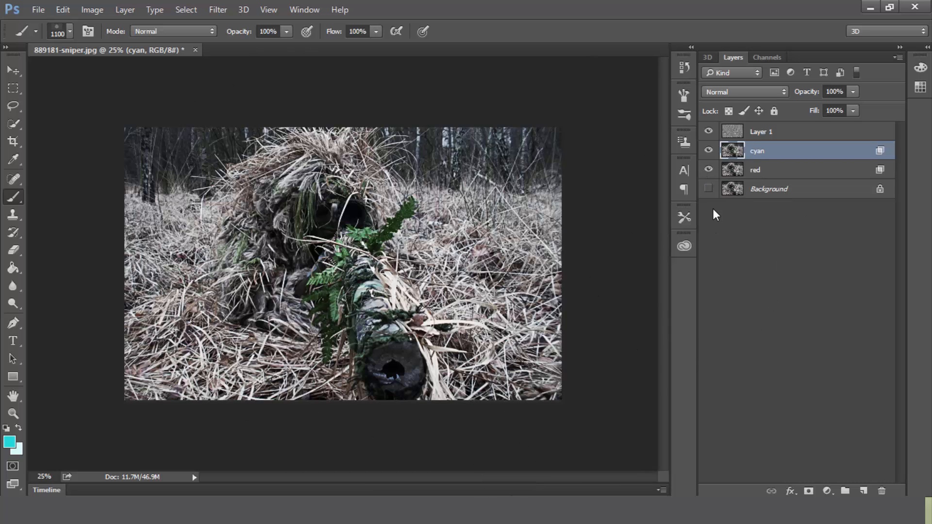
left_click(708, 190)
Step: Nudge the cyan layer to the left with Free Transform until its X position is 1252 px, and apply it
key("ctrl+t")
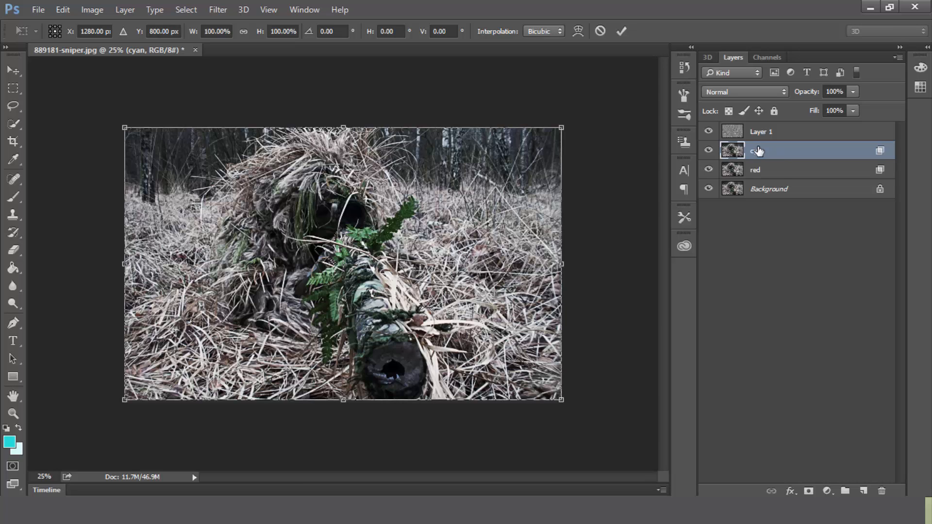
key("Left")
key("Left")
key("Left")
key("Left")
key("Left")
key("Left")
key("Left")
key("Left")
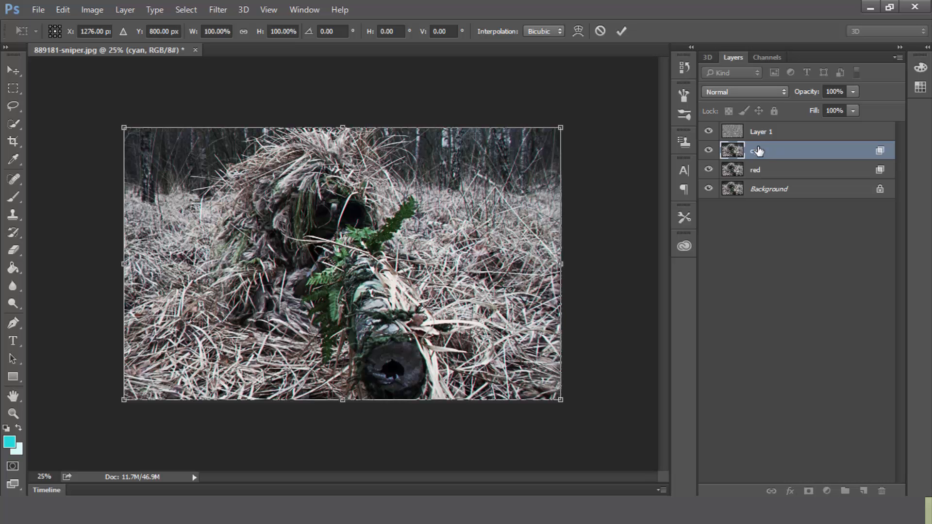
key("Left")
key("Left")
key("Left")
key("Left")
key("Left")
key("Left")
key("Left")
key("Left")
key("Left")
key("Left")
key("Left")
key("Left")
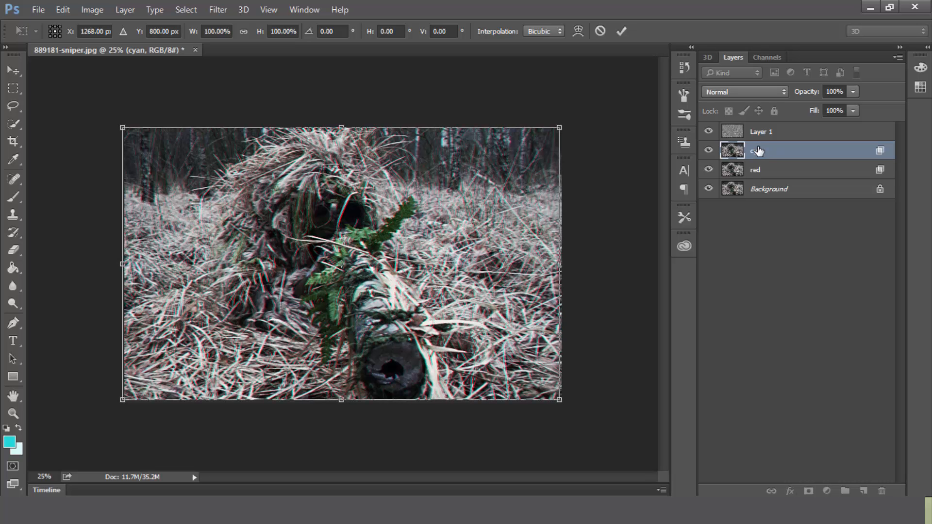
key("Left")
key("Left")
key("Left")
key("Left")
key("Left")
key("Left")
key("Left")
key("Left")
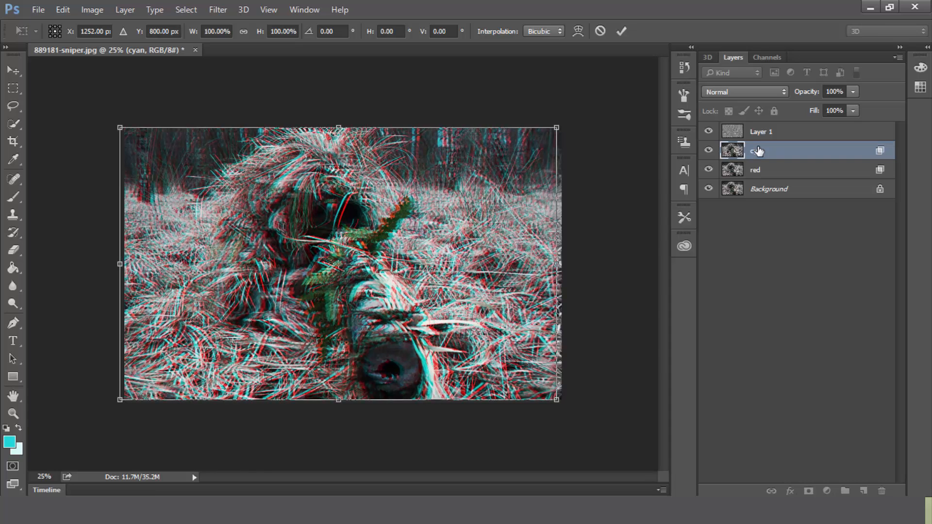
key("Return")
key("b")
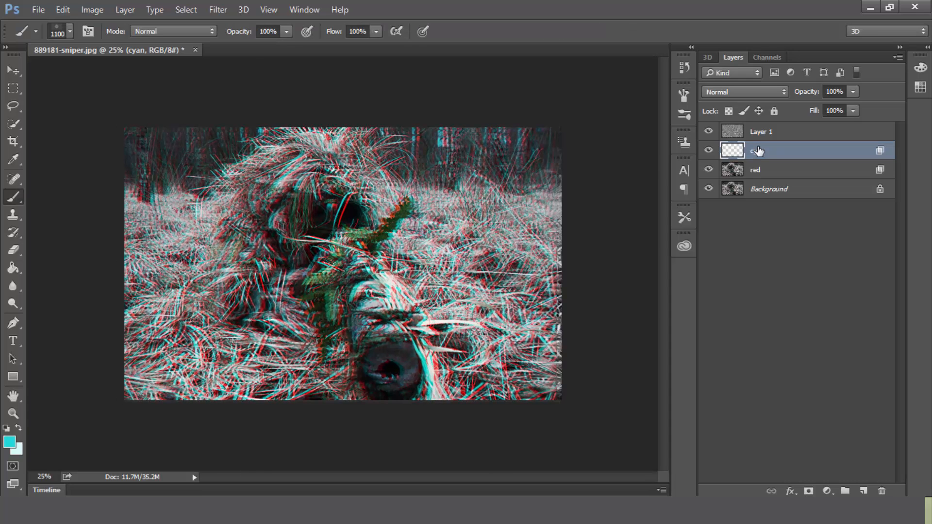
Step: Nudge the red layer to the right with Free Transform until its X position is 1308 px
left_click(758, 175)
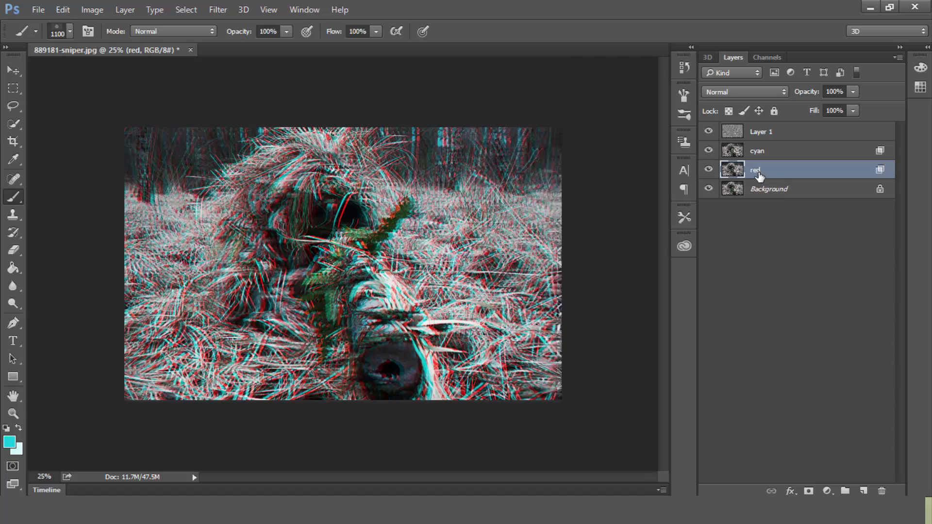
key("ctrl+t")
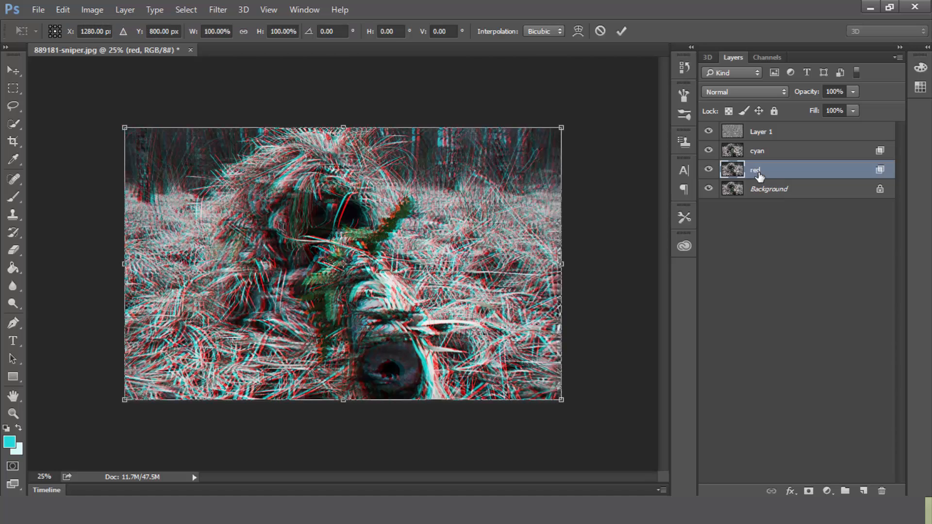
key("Right")
key("Right")
key("Right")
key("Right")
key("Right")
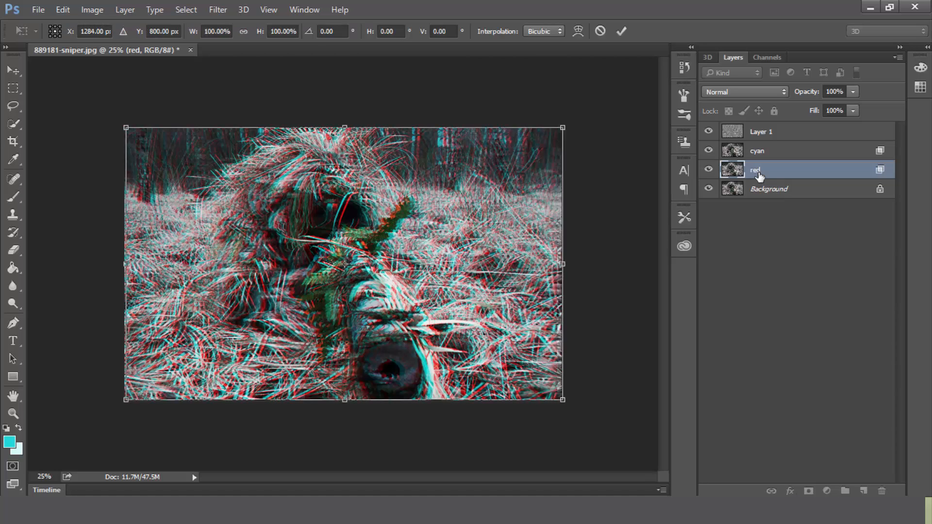
key("Right")
key("Right")
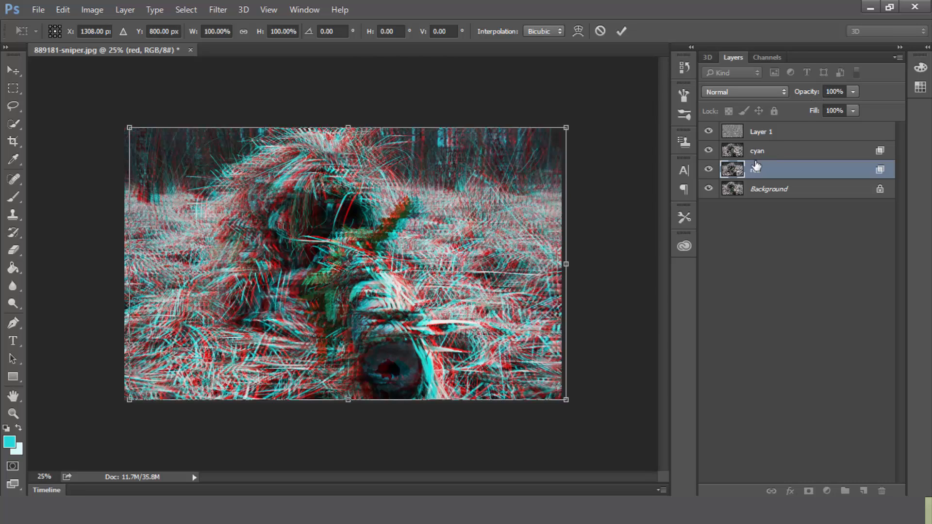
Step: Lower the red layer's opacity to 90%
left_click(807, 92)
type("90")
key("Return")
key("b")
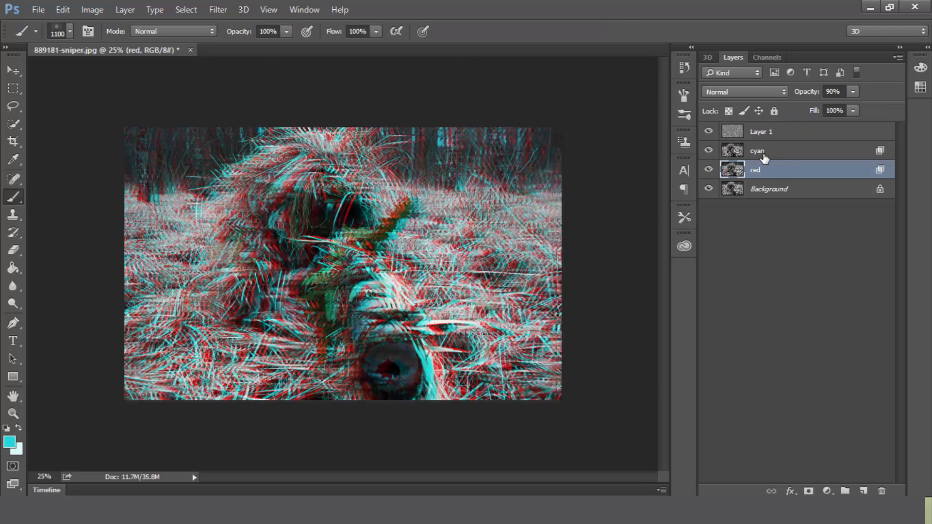
Step: Reduce the opacity of the cyan layer to 90% as well
left_click(764, 157)
left_click(835, 92)
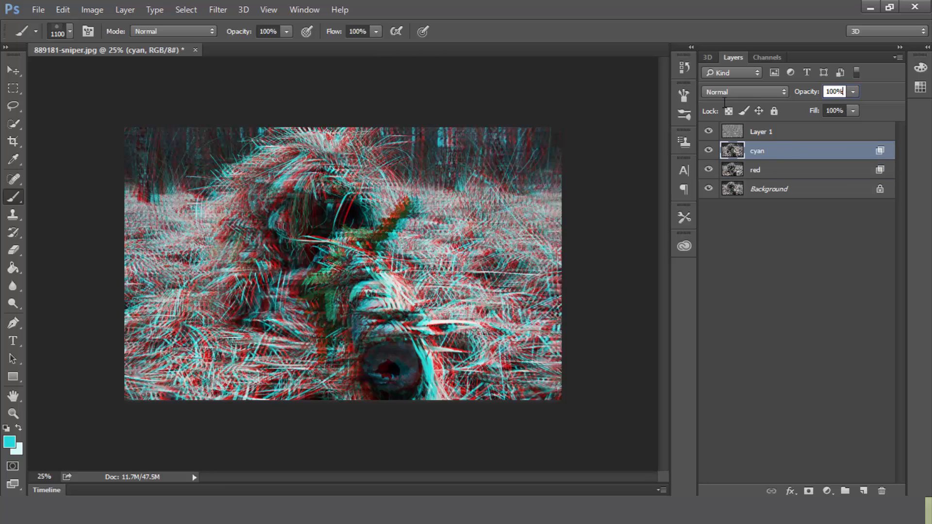
type("90")
key("Return")
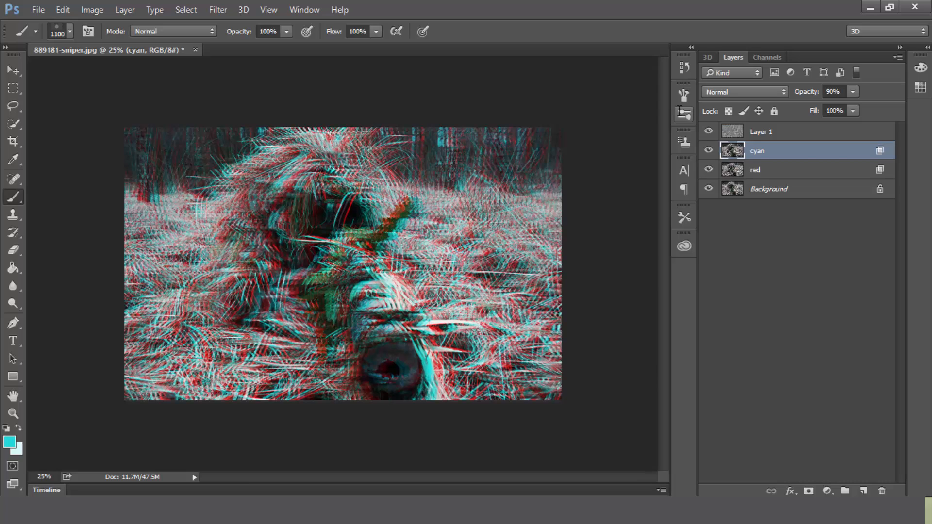
Step: Hide and show Layer 1, the cyan layer and the red layer one after another to compare each layer's contribution
left_click(709, 131)
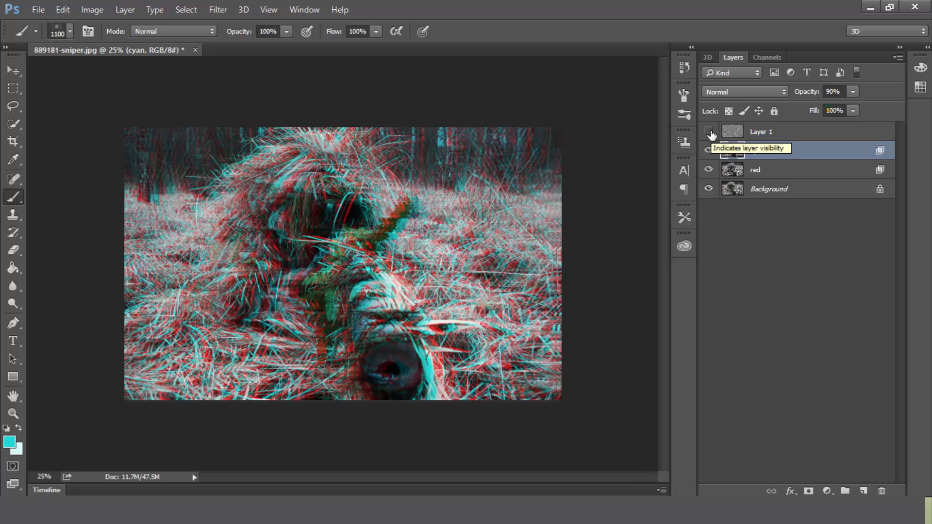
left_click(710, 132)
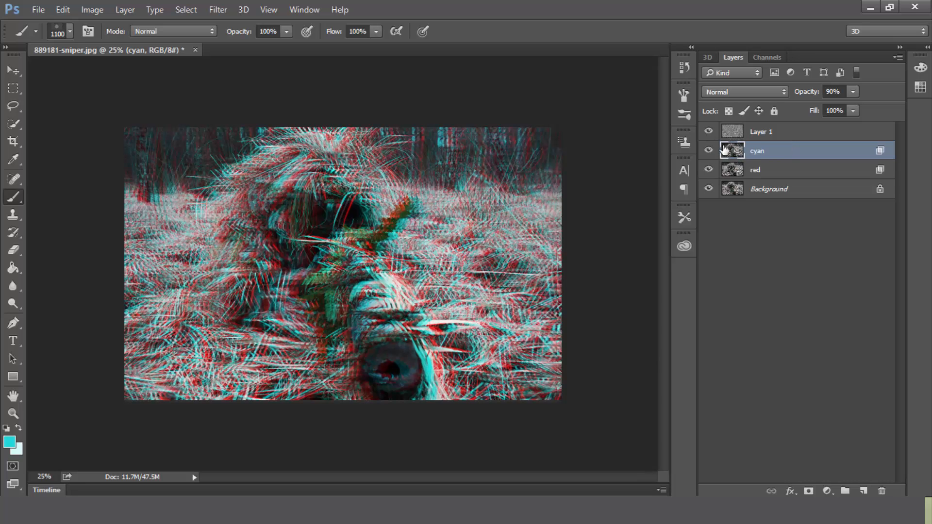
left_click(710, 152)
left_click(709, 152)
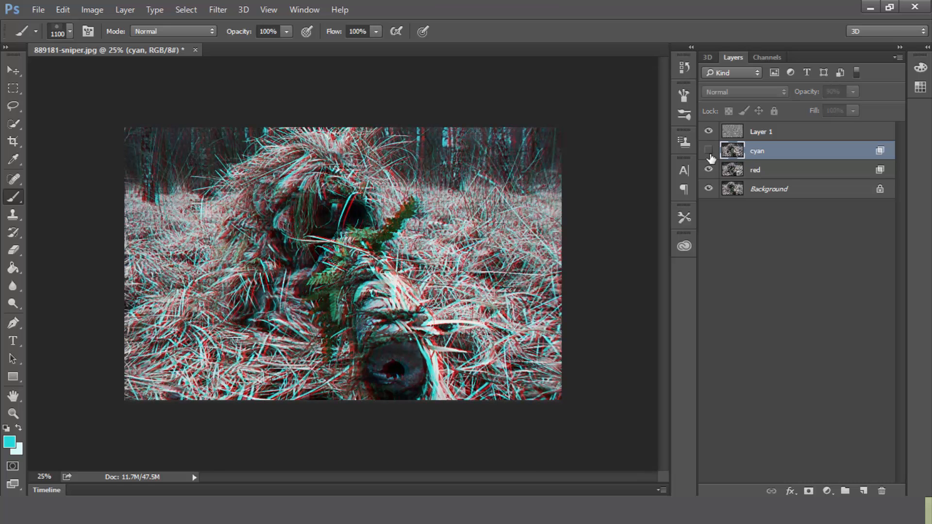
left_click(709, 170)
left_click(712, 171)
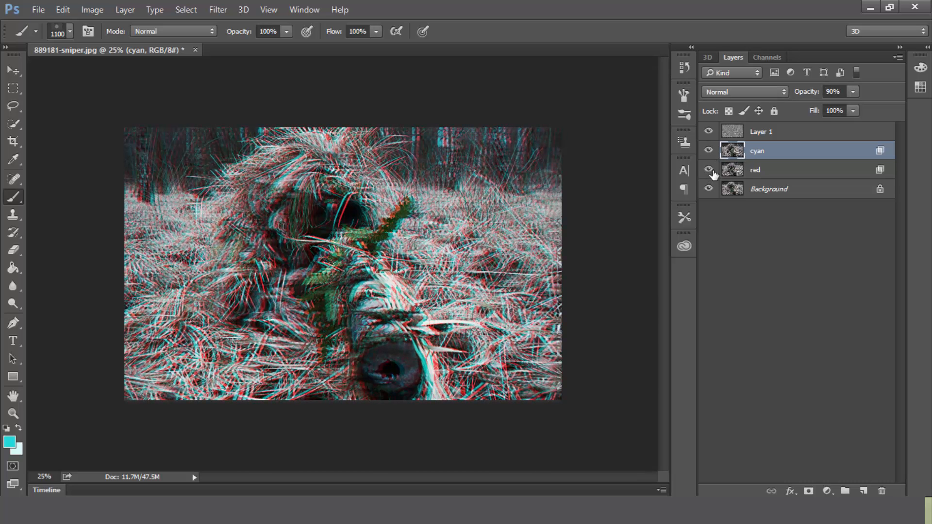